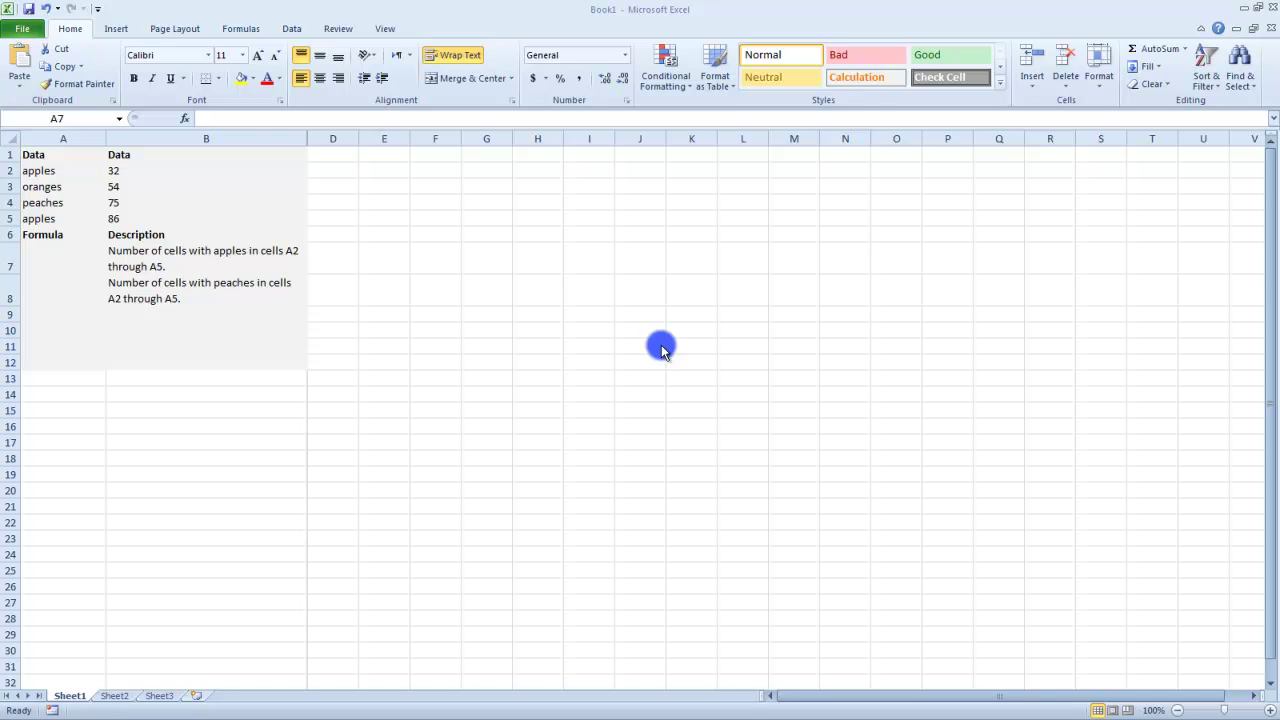
- In A7, enter =COUNTIF(A2:A5,"apples") to count the apples
{"action": "left_click", "coordinate": [599, 343]}
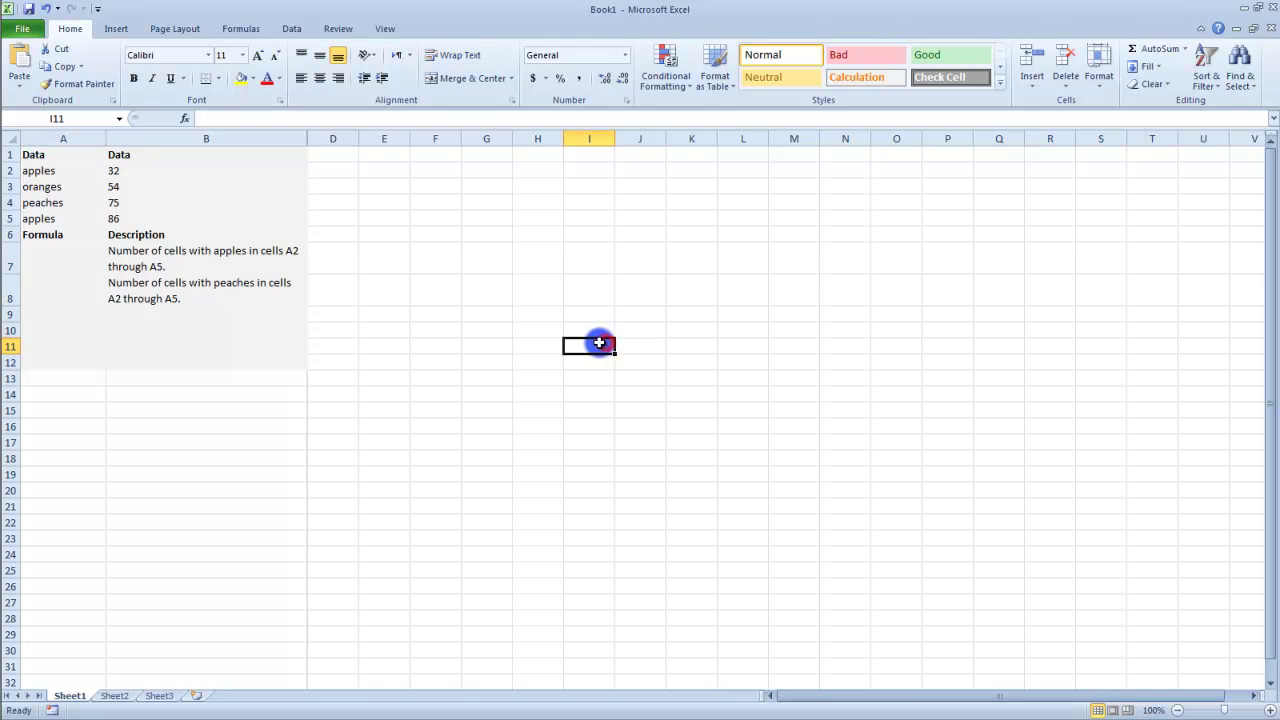
{"action": "left_click", "coordinate": [71, 253]}
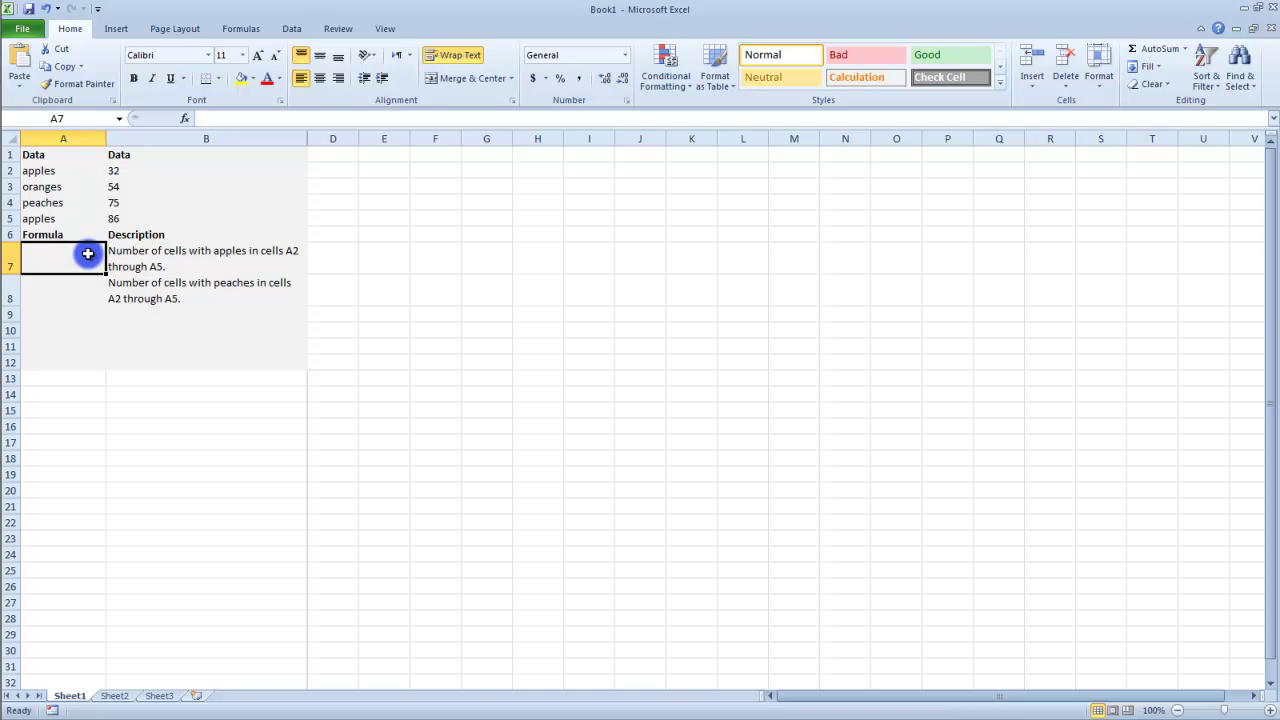
{"action": "type", "text": "=COUNIT"}
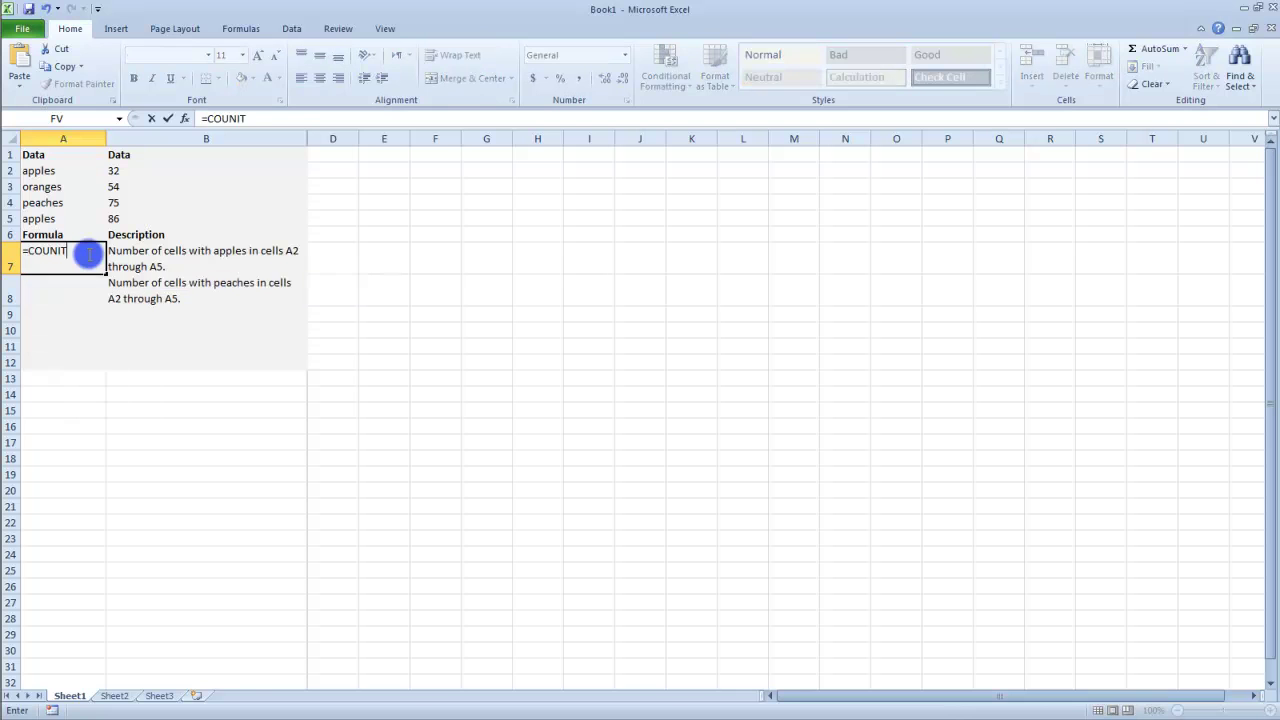
{"action": "key", "text": "BackSpace"}
{"action": "key", "text": "BackSpace"}
{"action": "type", "text": "T"}
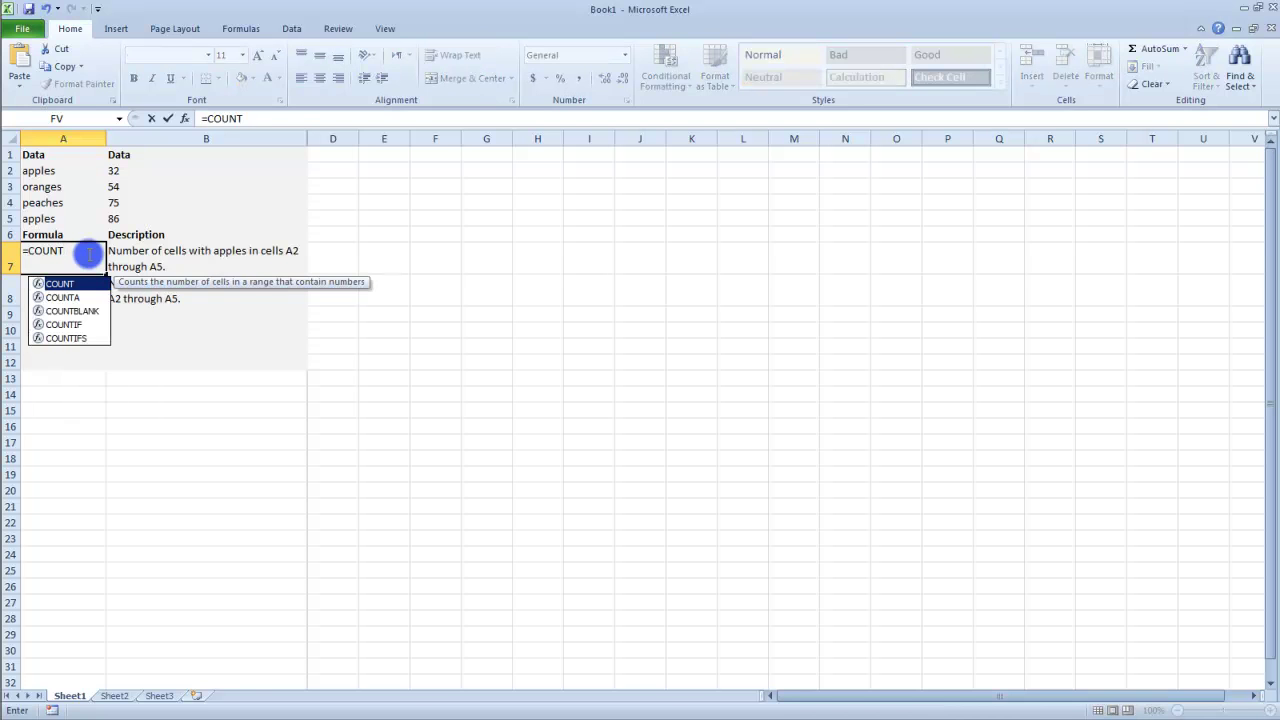
{"action": "type", "text": "IF"}
{"action": "key", "text": "ctrl+a"}
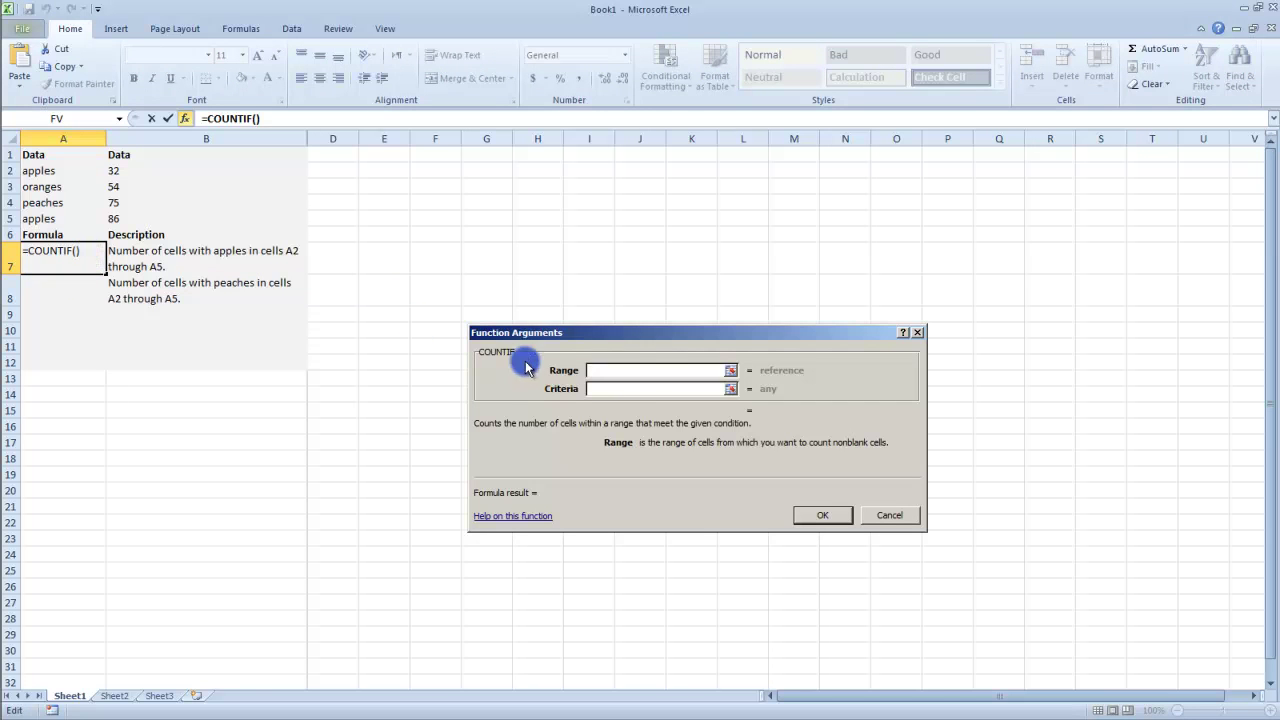
{"action": "left_click_drag", "start_coordinate": [74, 171], "coordinate": [74, 216]}
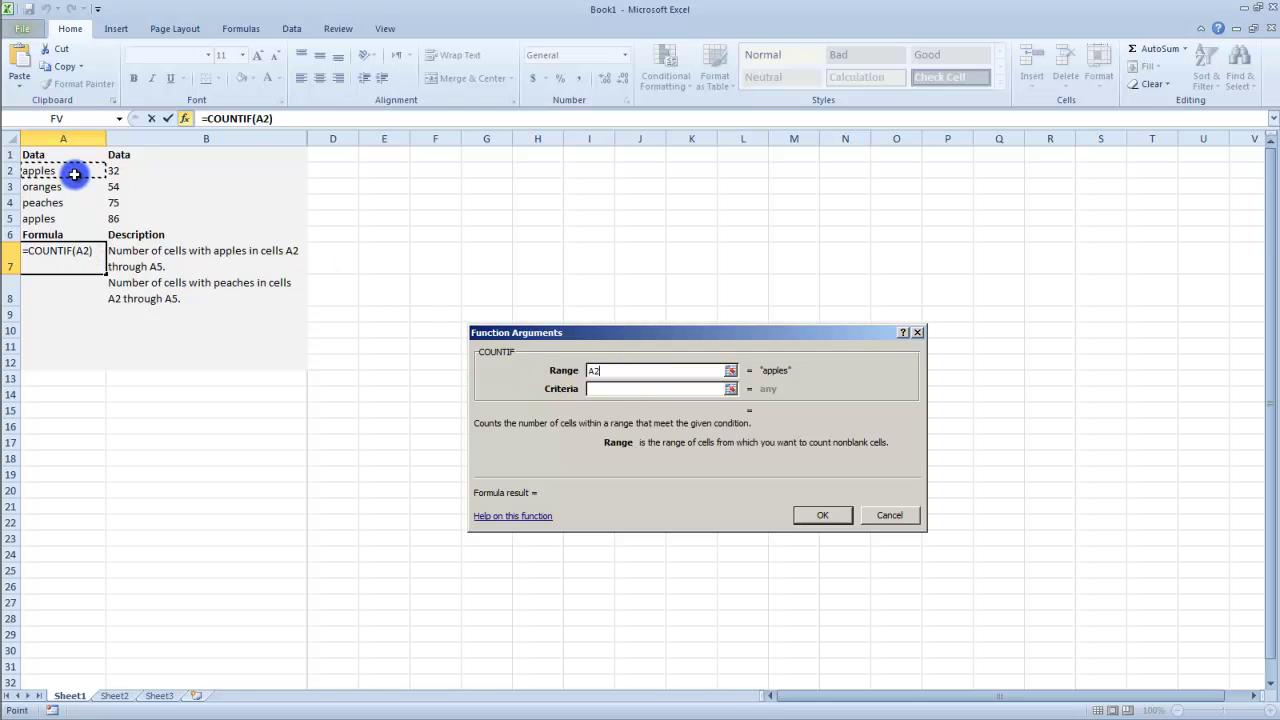
{"action": "left_click", "coordinate": [625, 390]}
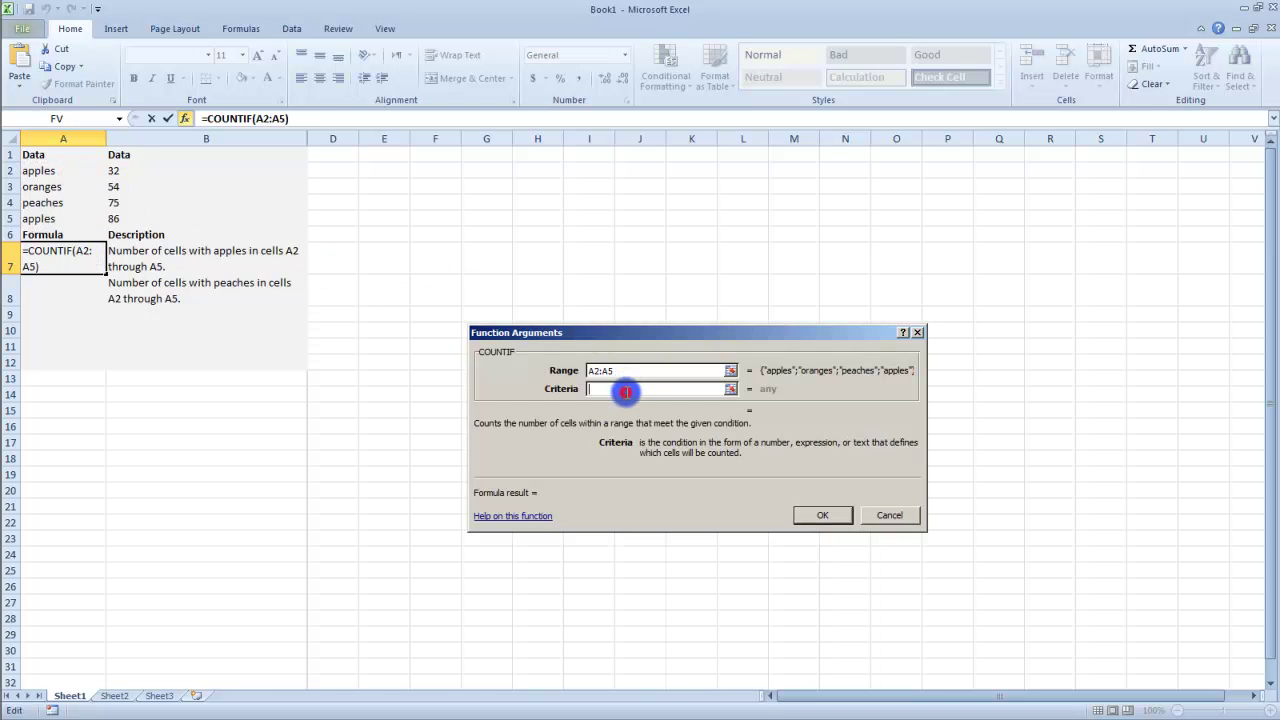
{"action": "type", "text": "\"apples\""}
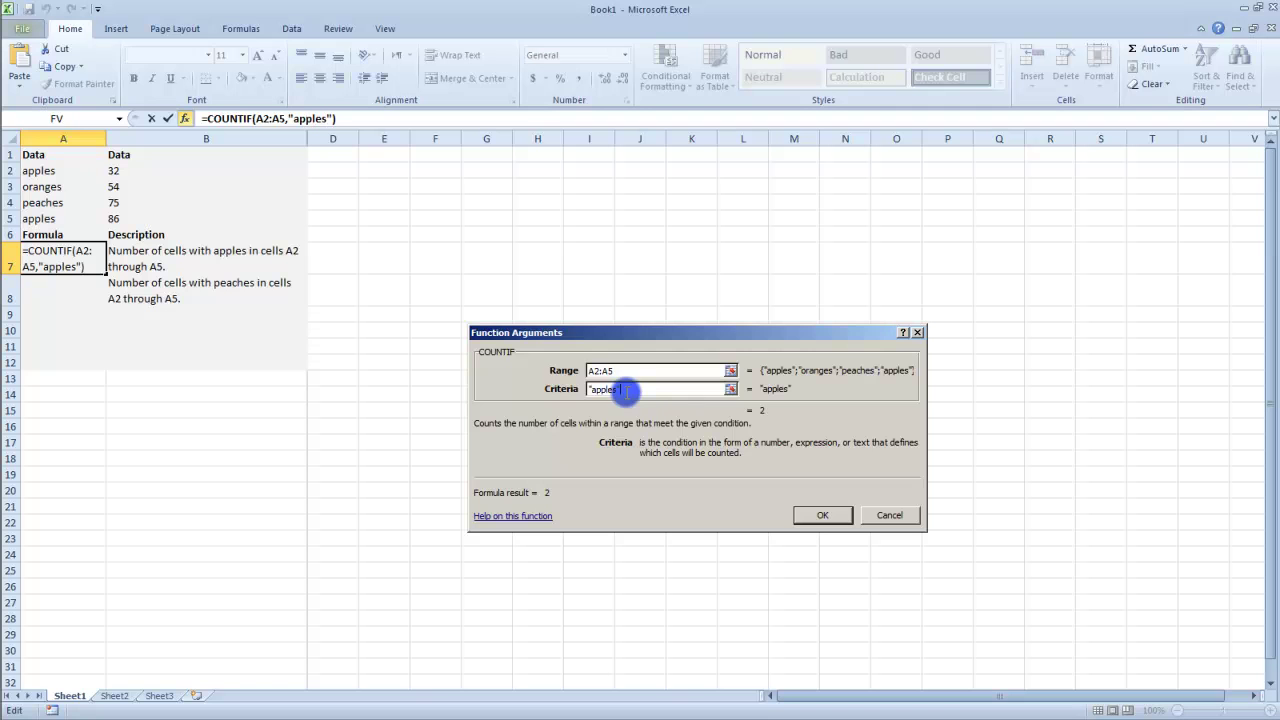
{"action": "left_click", "coordinate": [810, 518]}
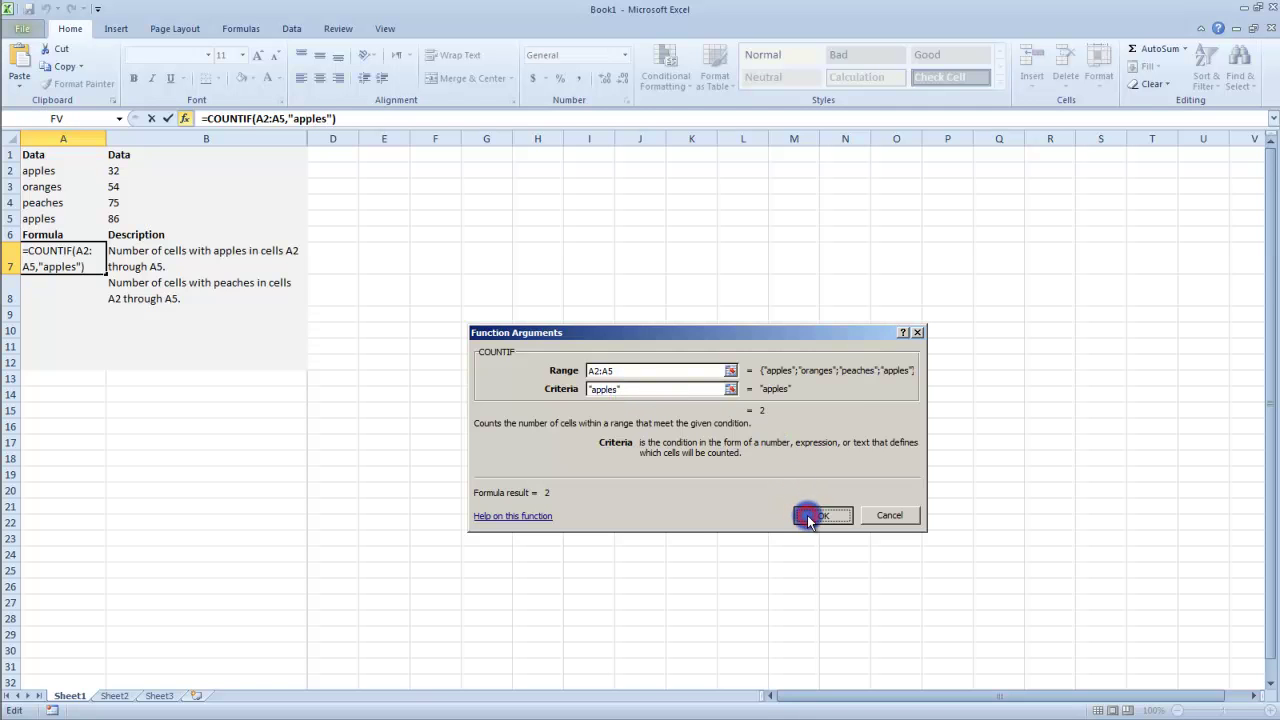
- Point out the fruit names in A2:A5, then select A8 for the peaches count
{"action": "left_click_drag", "start_coordinate": [57, 171], "coordinate": [55, 219]}
{"action": "left_click", "coordinate": [55, 229]}
{"action": "left_click", "coordinate": [55, 218]}
{"action": "left_click", "coordinate": [57, 290]}
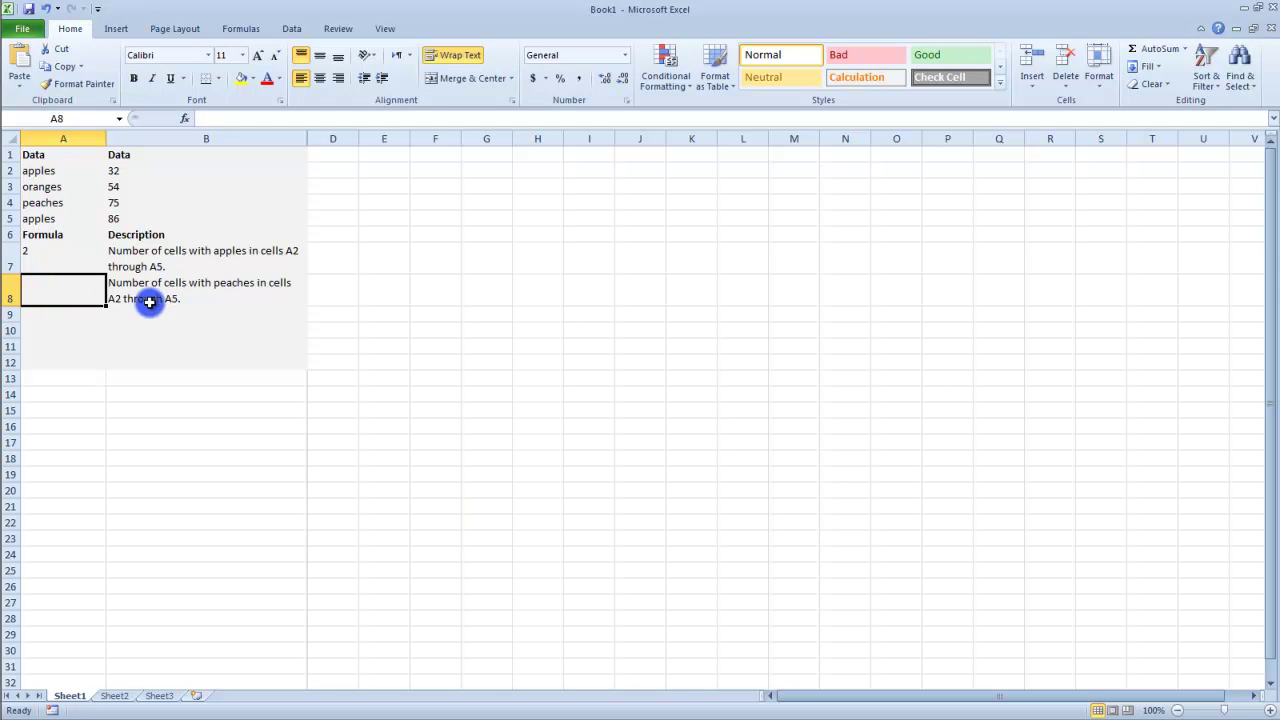
- In A8, enter =COUNTIF(A2:A5,A4), using the peaches cell A4 as the criteria
{"action": "type", "text": "=COUNTIF"}
{"action": "key", "text": "ctrl+a"}
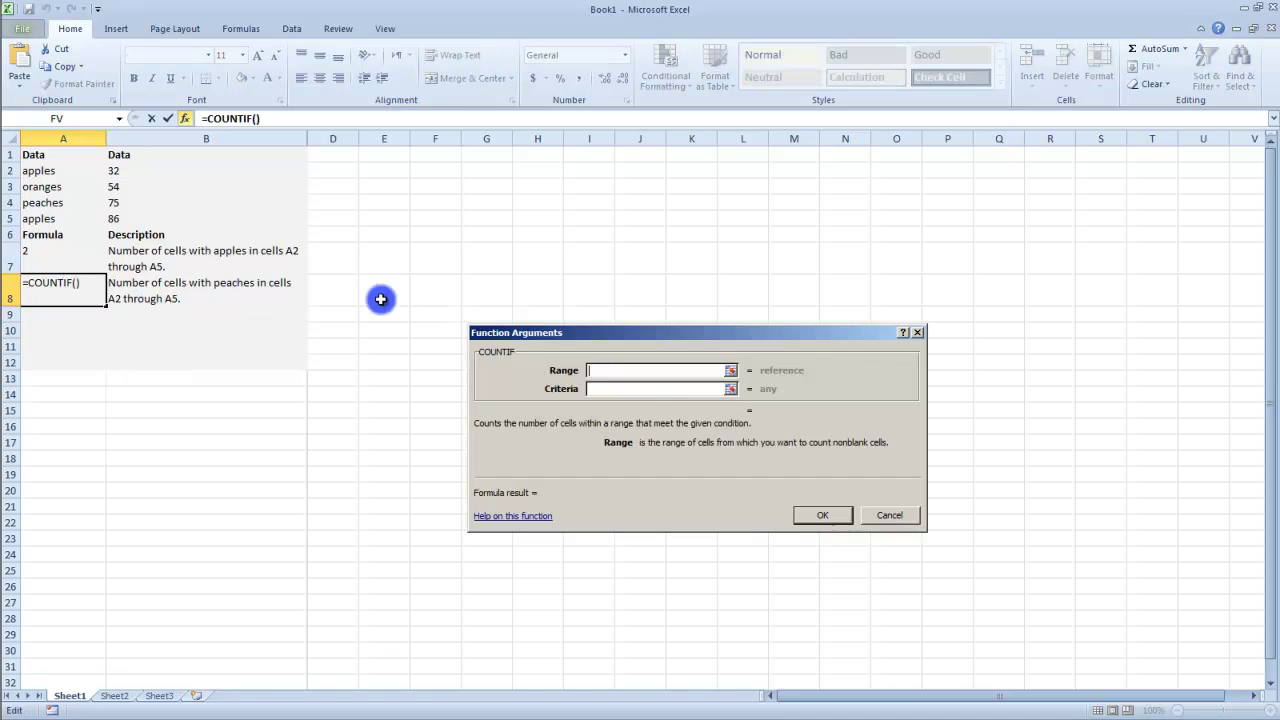
{"action": "left_click_drag", "start_coordinate": [38, 170], "coordinate": [40, 218]}
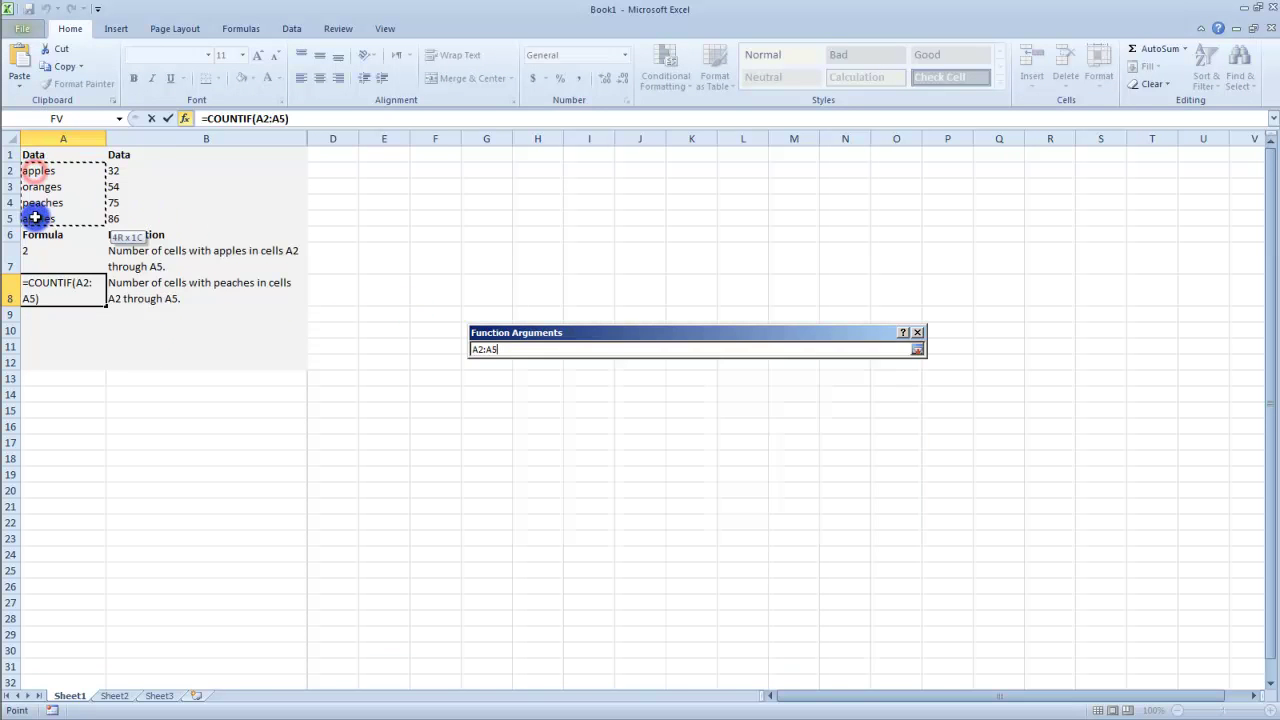
{"action": "left_click", "coordinate": [623, 388]}
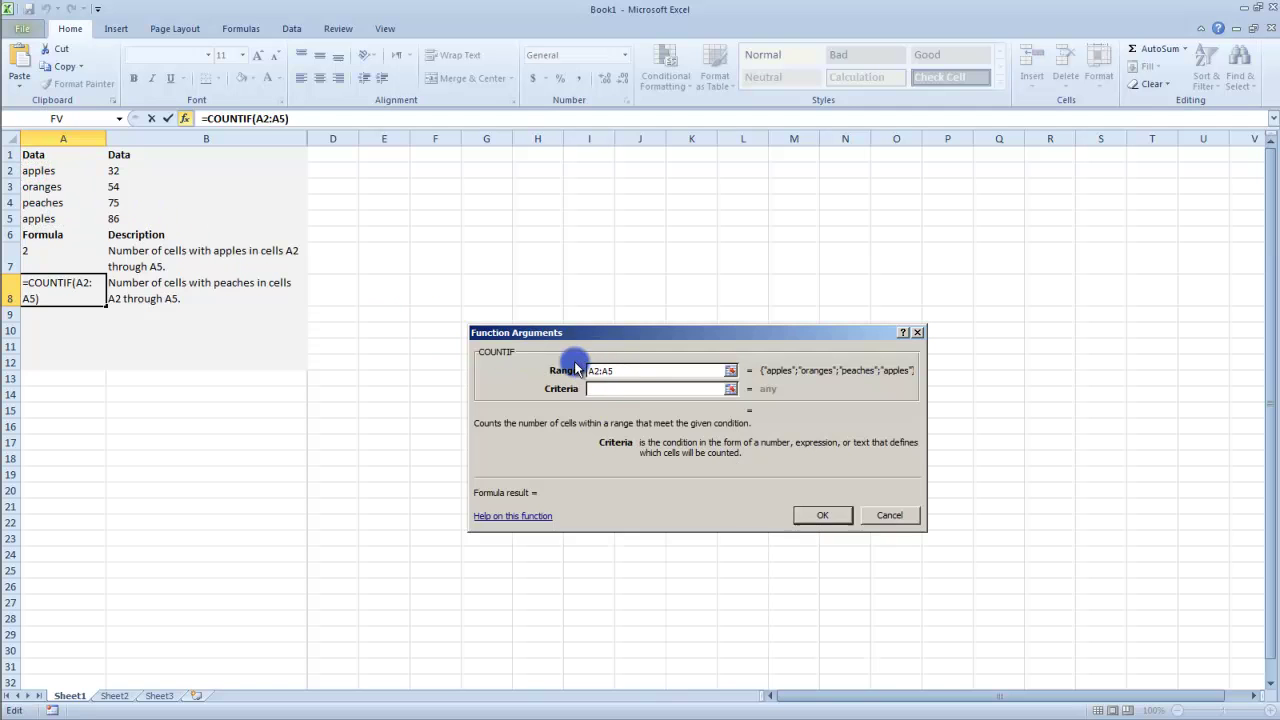
{"action": "type", "text": "peace"}
{"action": "key", "text": "BackSpace"}
{"action": "key", "text": "BackSpace"}
{"action": "key", "text": "BackSpace"}
{"action": "key", "text": "BackSpace"}
{"action": "key", "text": "BackSpace"}
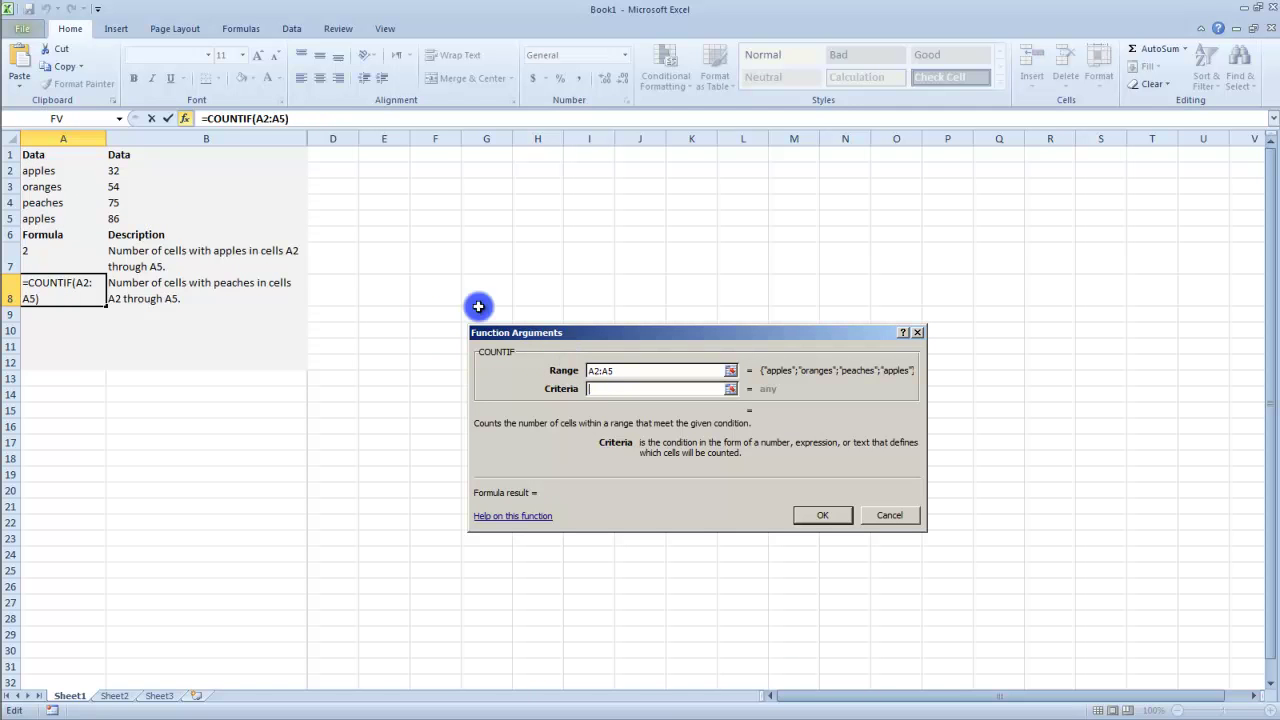
{"action": "left_click", "coordinate": [73, 204]}
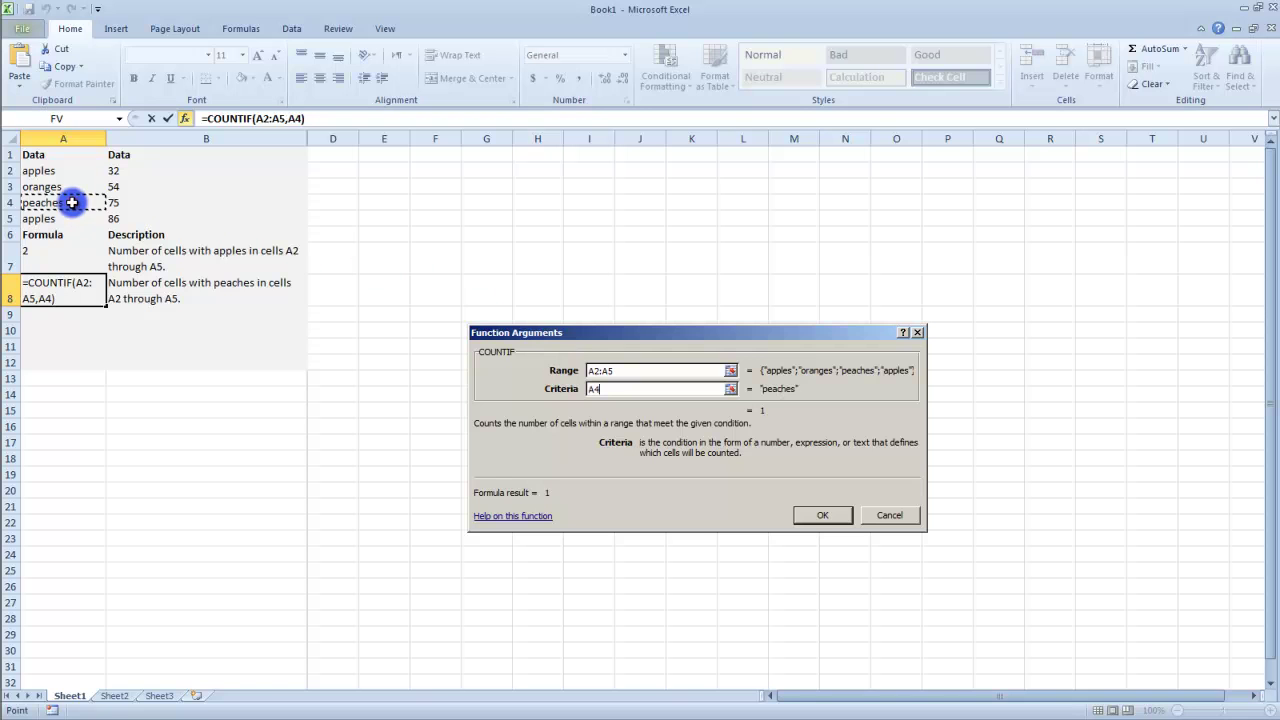
{"action": "left_click", "coordinate": [828, 514]}
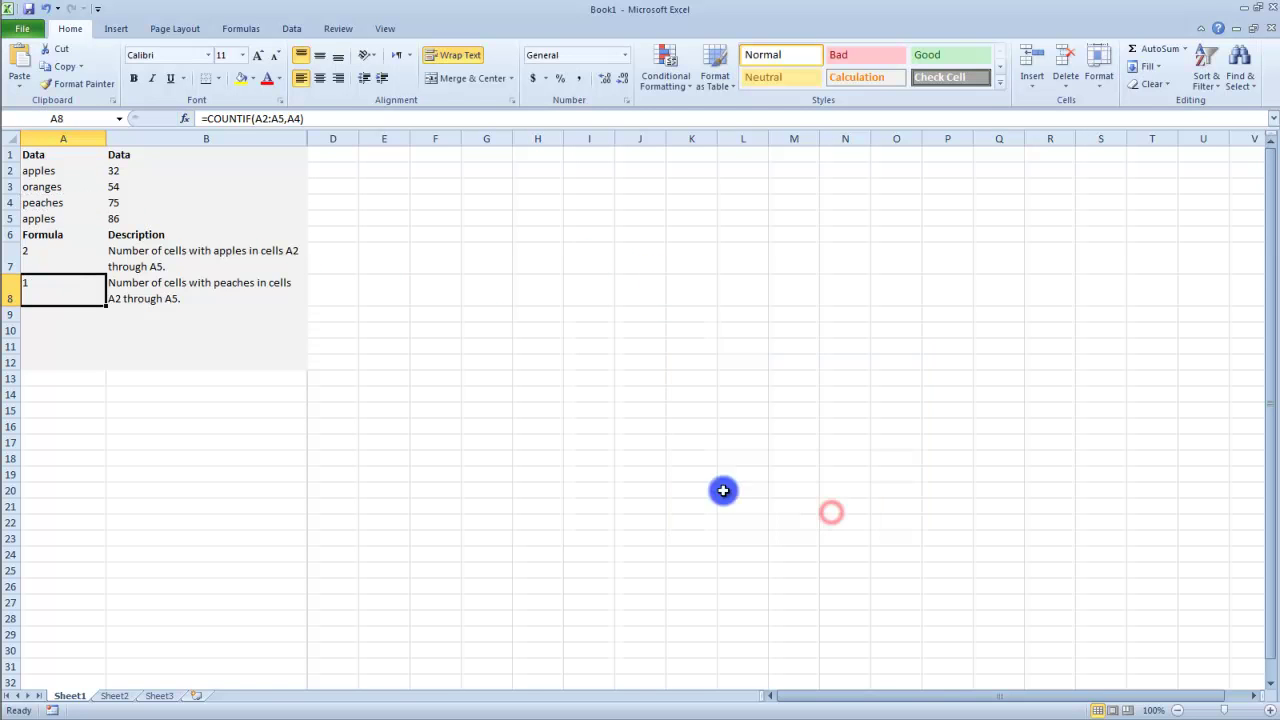
{"action": "left_click", "coordinate": [60, 296]}
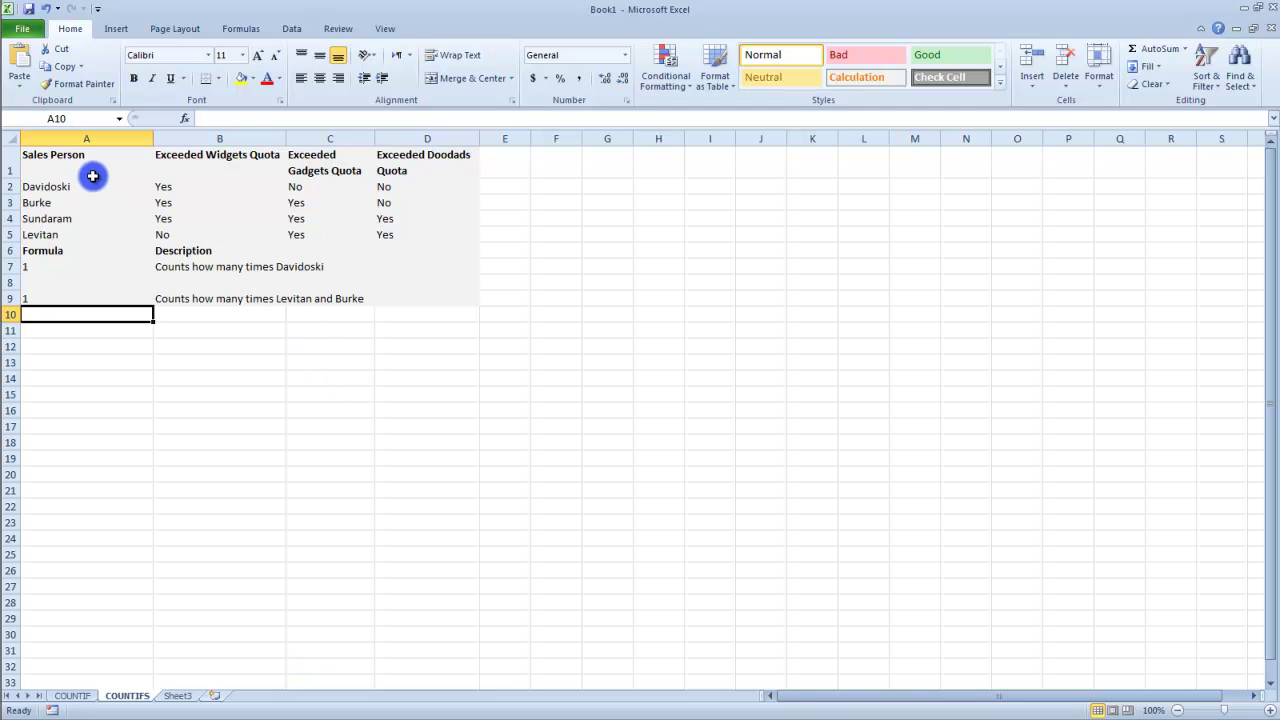
{"action": "left_click_drag", "start_coordinate": [92, 159], "coordinate": [94, 230]}
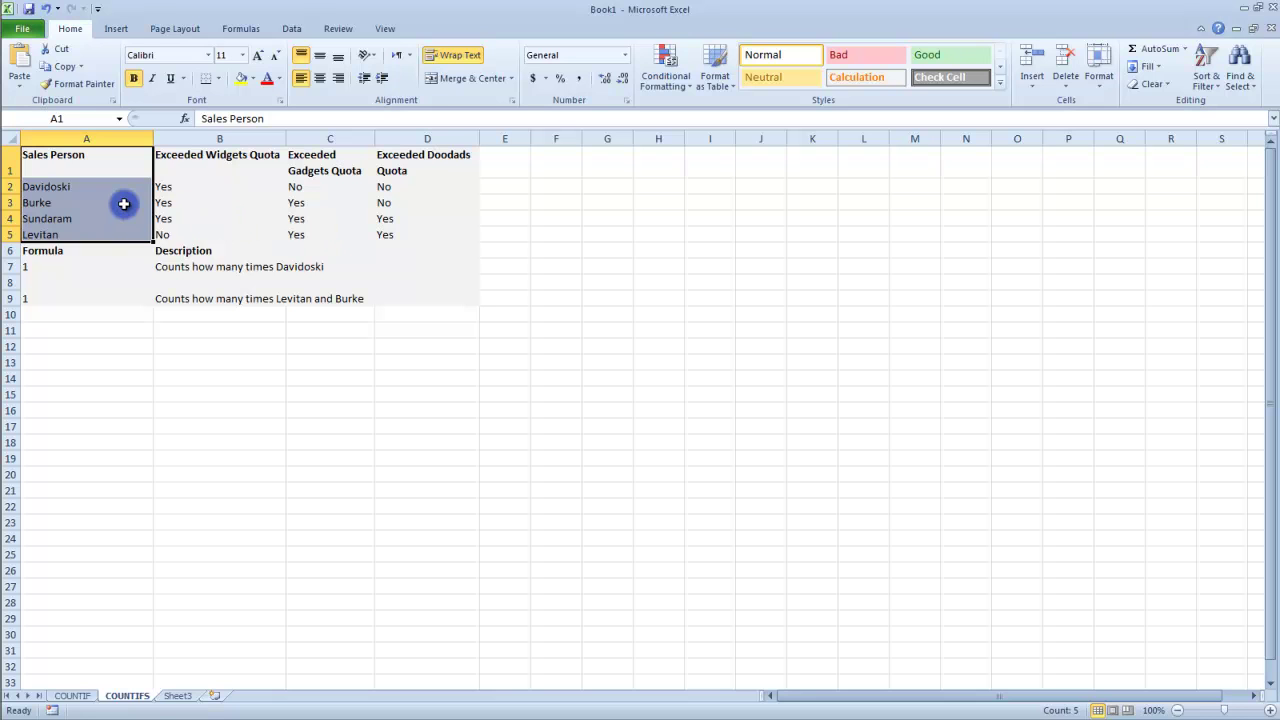
{"action": "left_click", "coordinate": [240, 275]}
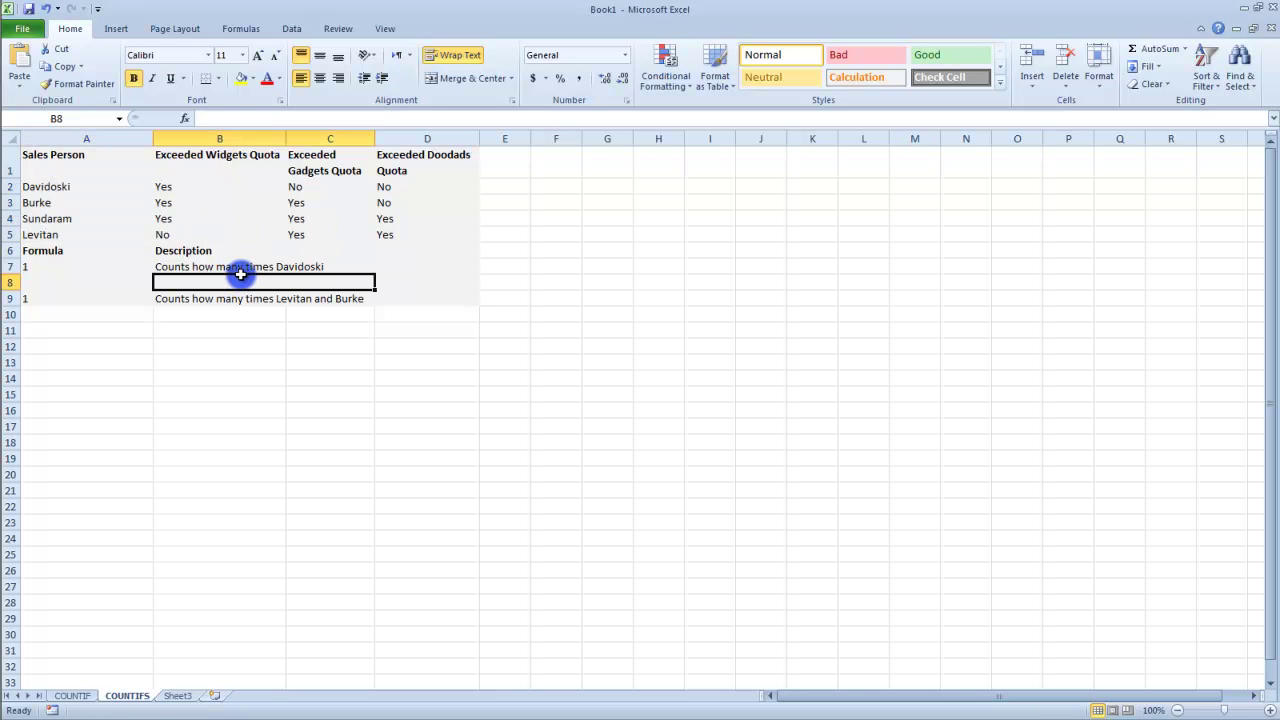
{"action": "left_click", "coordinate": [250, 268]}
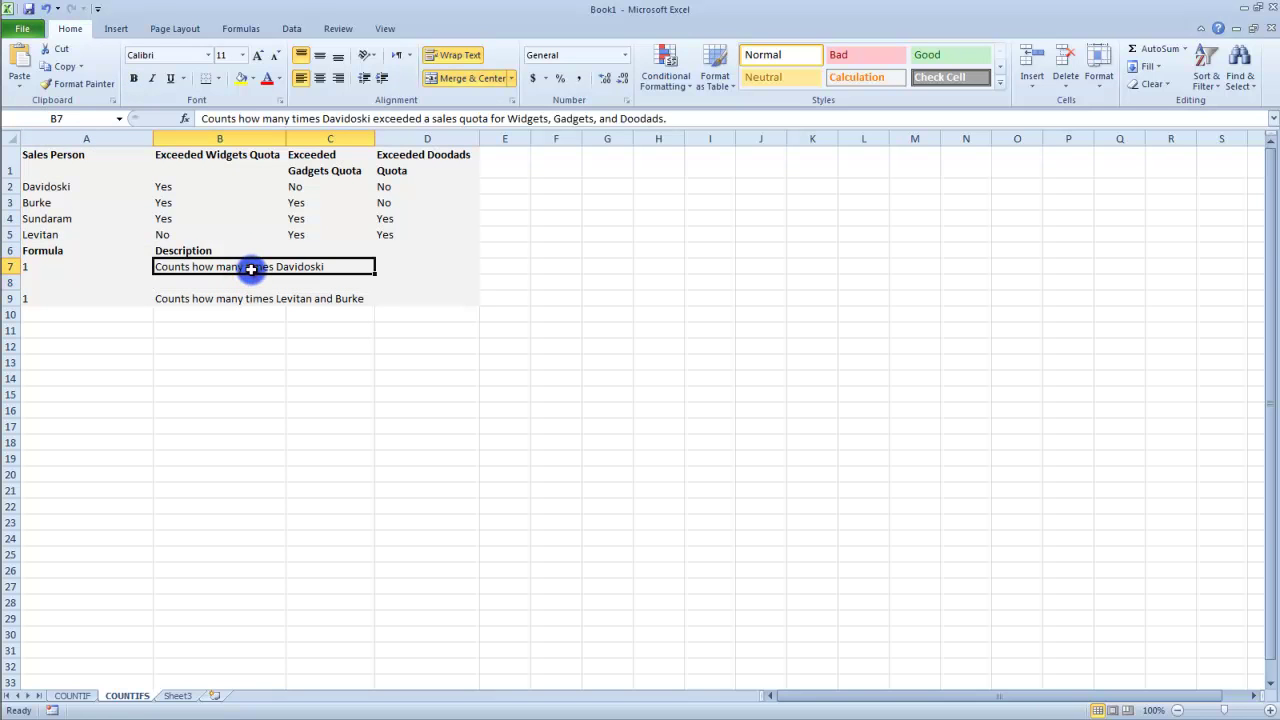
{"action": "left_click", "coordinate": [62, 186]}
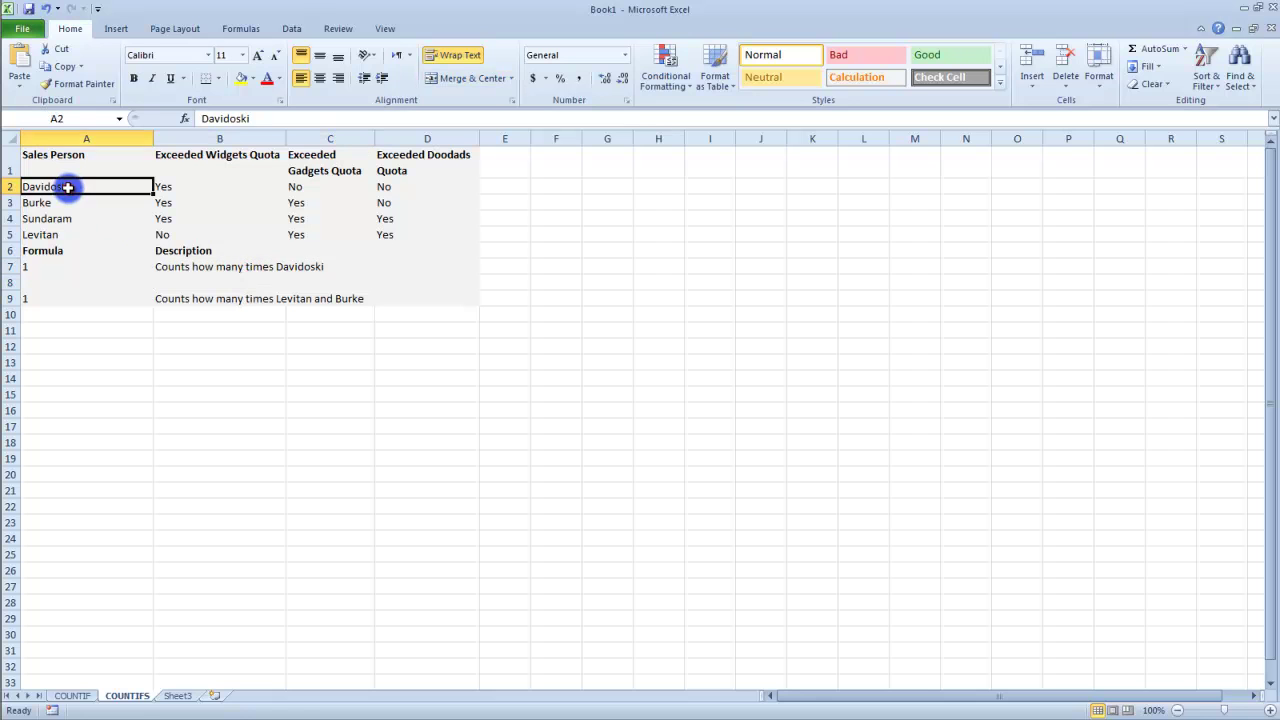
{"action": "left_click", "coordinate": [229, 272]}
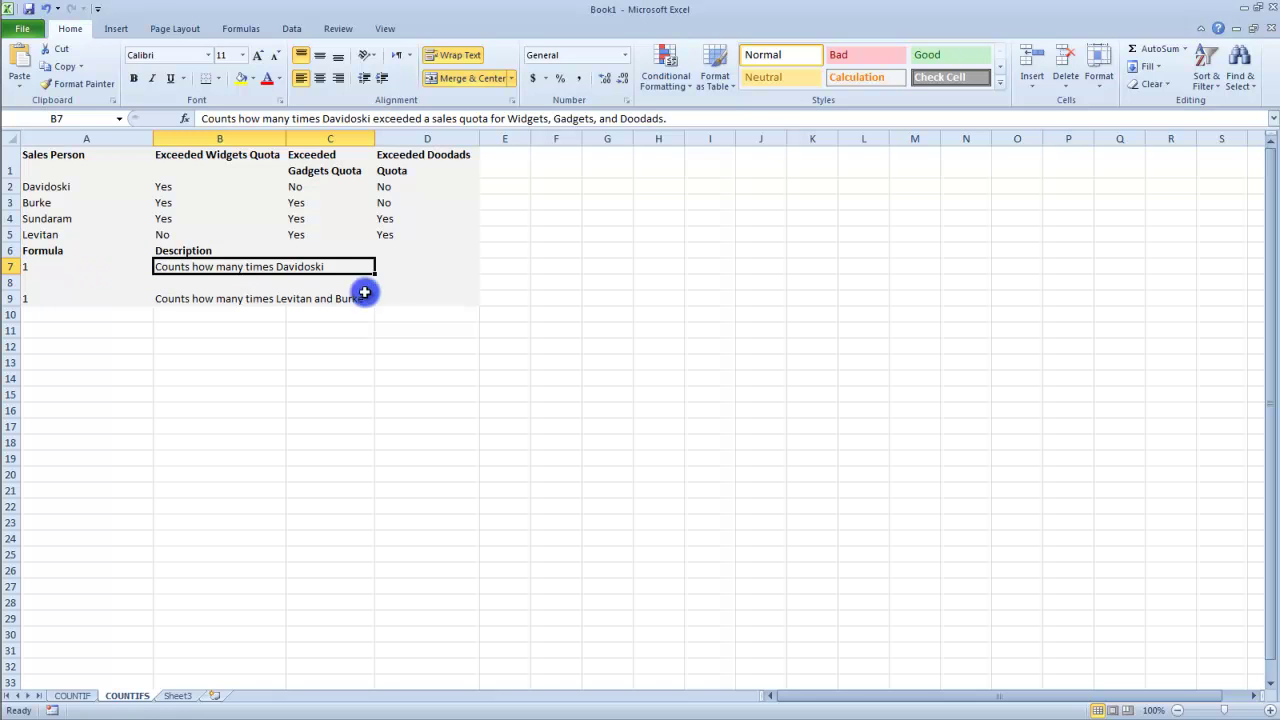
- Enter =COUNTIFS(B2:D2,"Yes") in D7, then review the A9 formula without changing it
{"action": "left_click", "coordinate": [424, 268]}
{"action": "type", "text": "=COUNTIFS"}
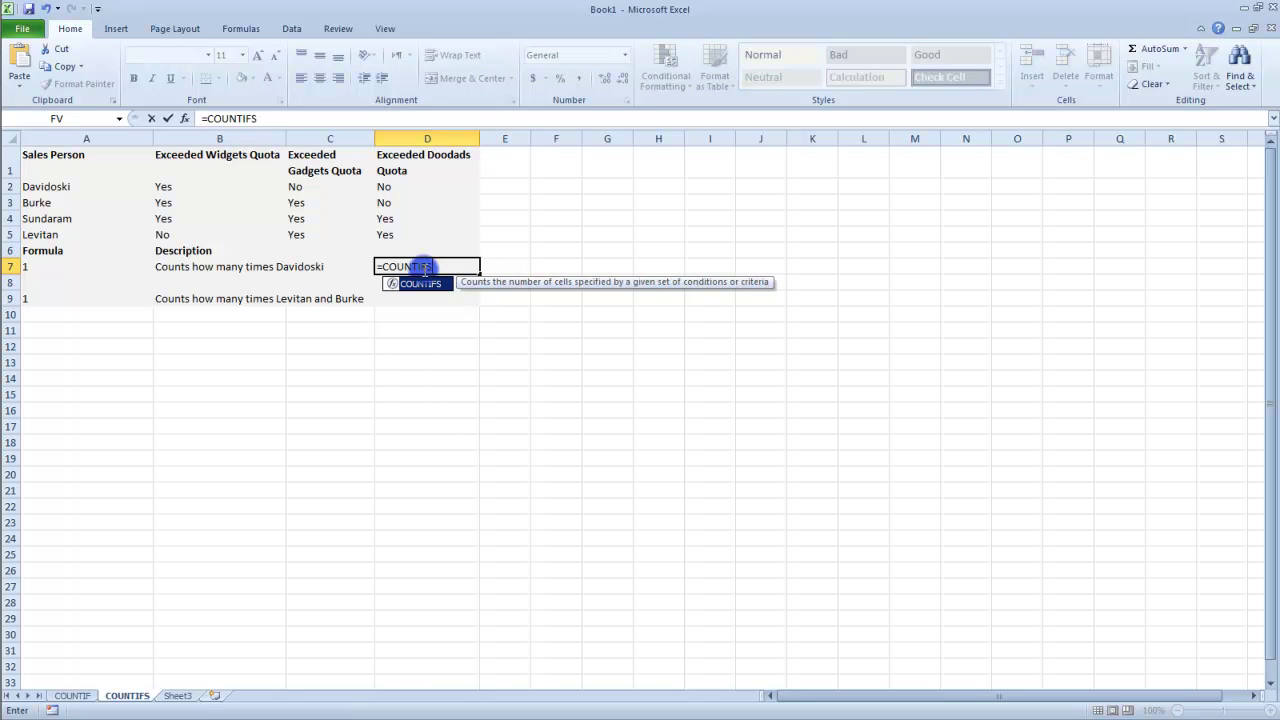
{"action": "key", "text": "shift+F3"}
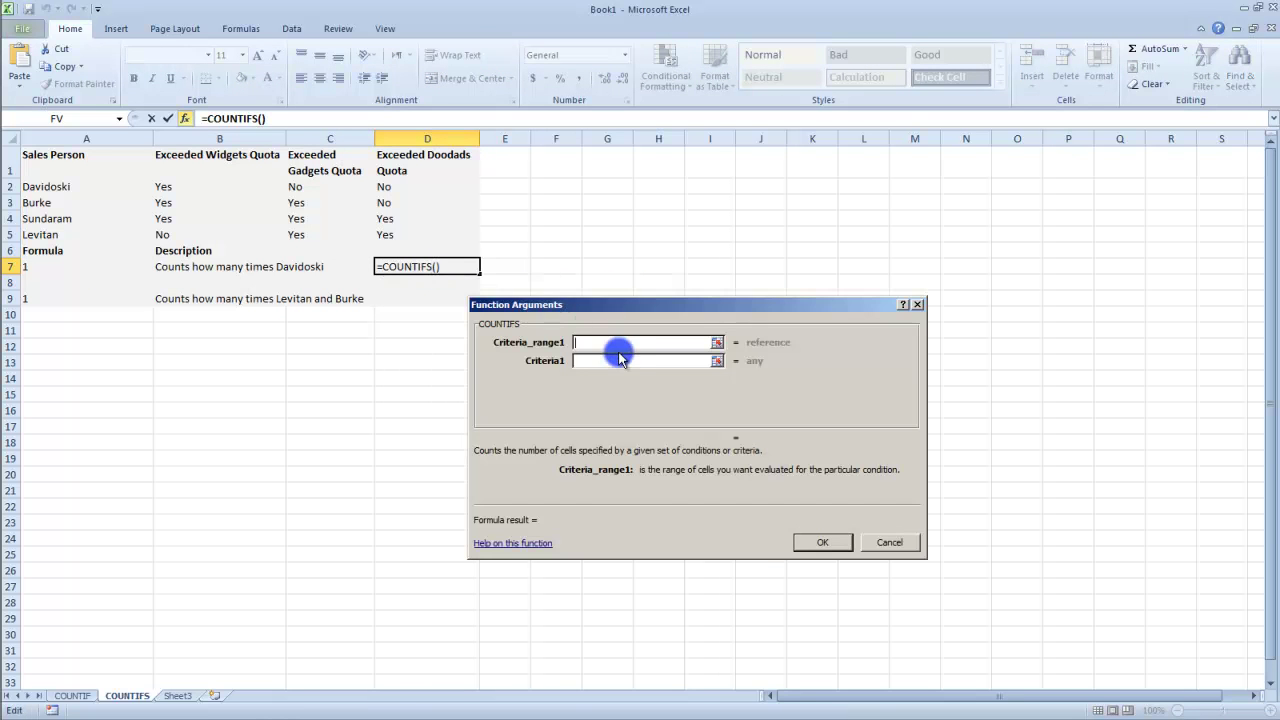
{"action": "left_click_drag", "start_coordinate": [180, 186], "coordinate": [410, 187]}
{"action": "left_click", "coordinate": [587, 361]}
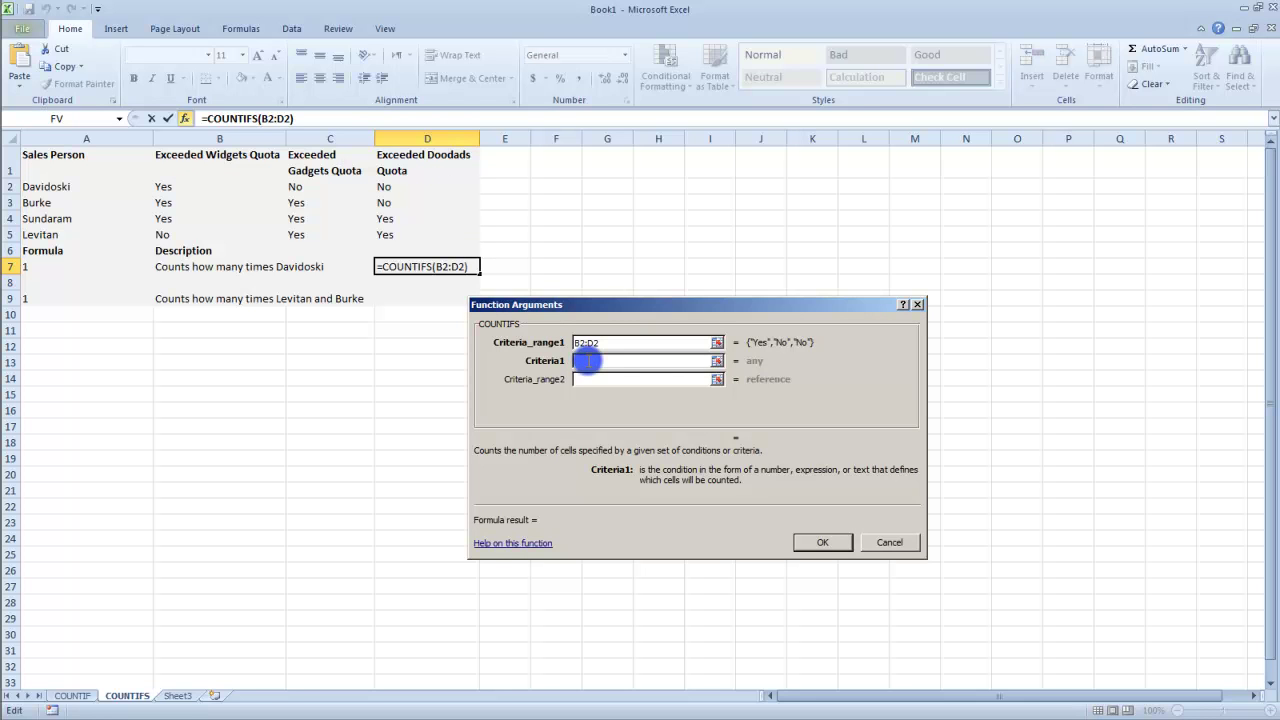
{"action": "type", "text": "Yes"}
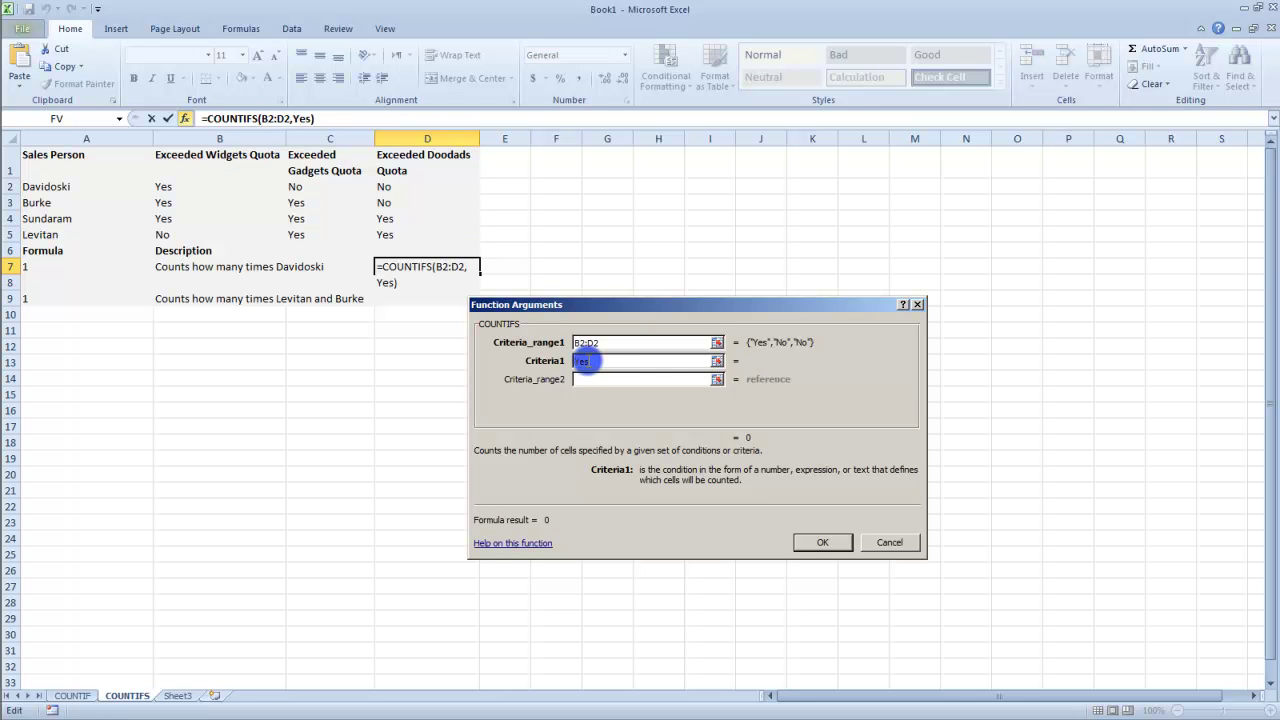
{"action": "left_click", "coordinate": [822, 542]}
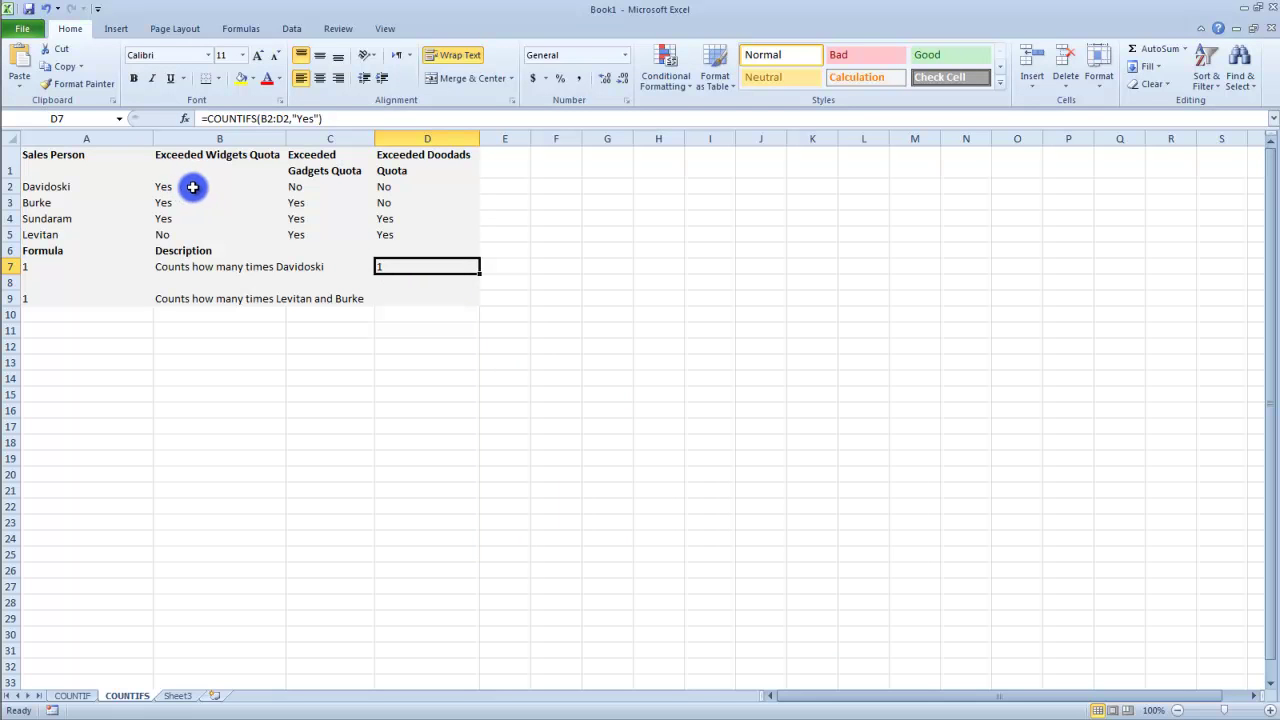
{"action": "double_click", "coordinate": [120, 300]}
{"action": "key", "text": "Return"}
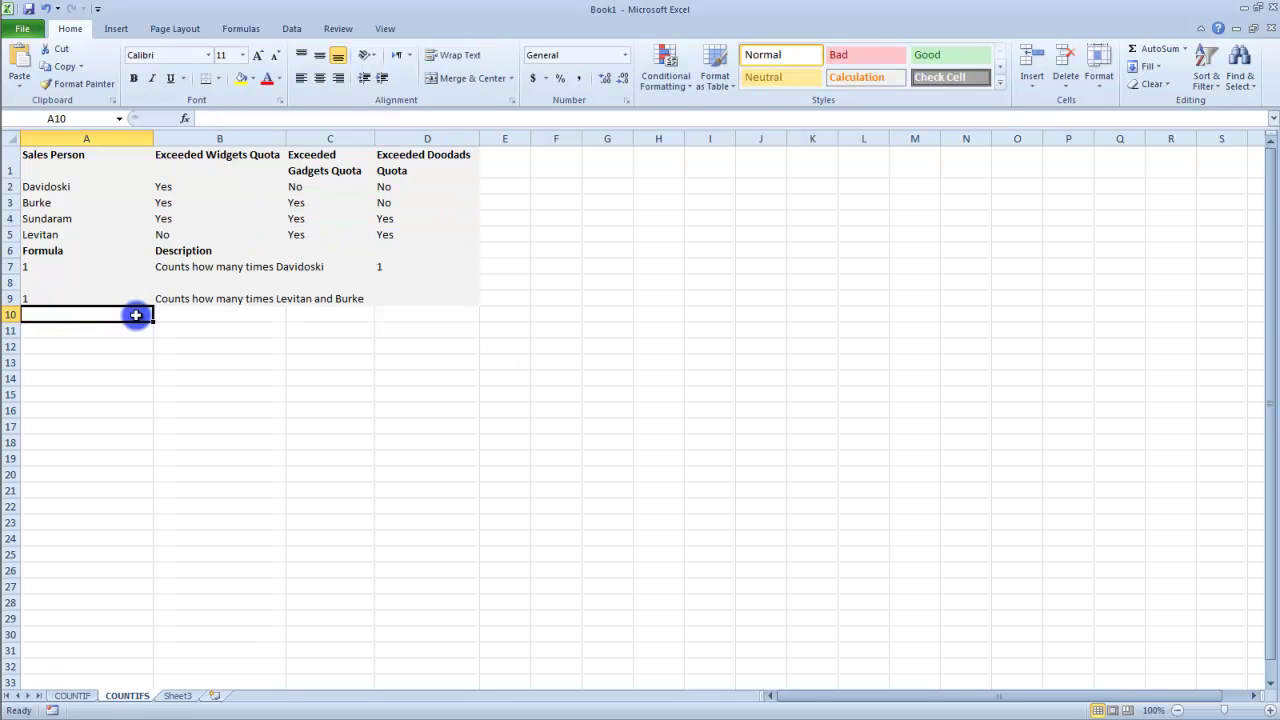
- In D9, start a COUNTIFS with Burke's range B3:D3 and criterion Yes
{"action": "left_click", "coordinate": [405, 302]}
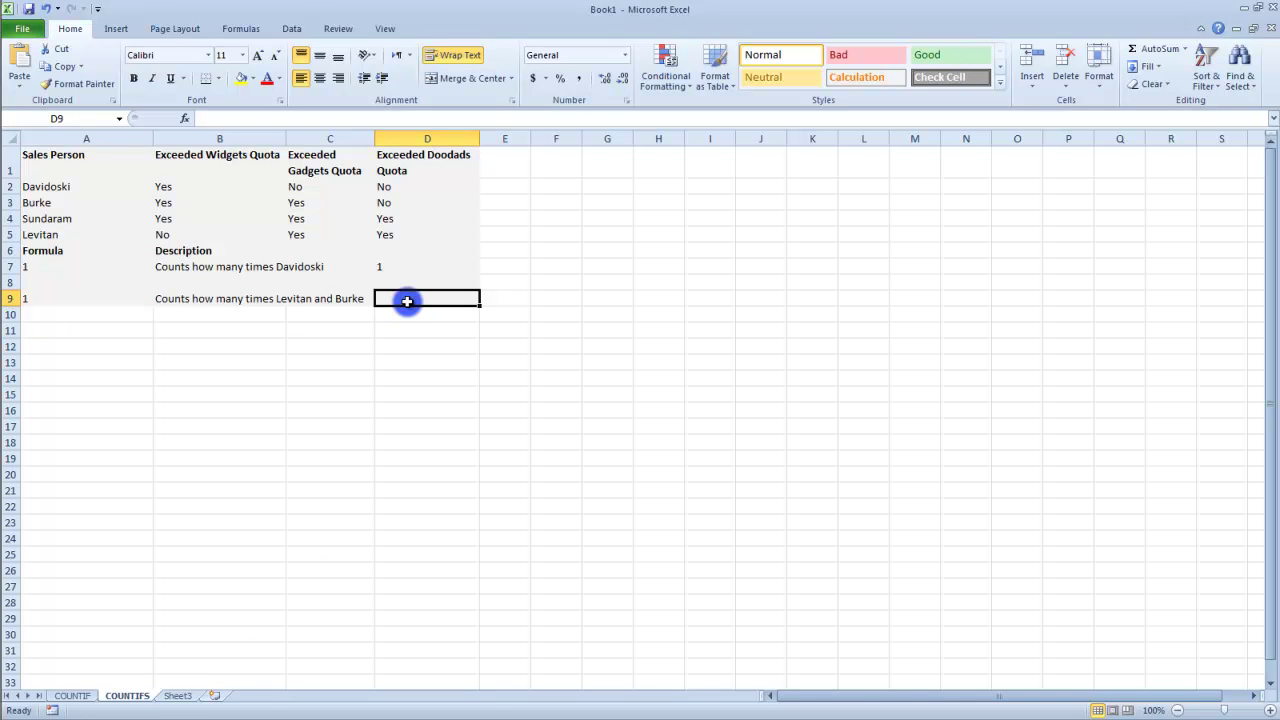
{"action": "type", "text": "=CPOUNT"}
{"action": "key", "text": "BackSpace"}
{"action": "key", "text": "BackSpace"}
{"action": "key", "text": "BackSpace"}
{"action": "key", "text": "BackSpace"}
{"action": "key", "text": "BackSpace"}
{"action": "type", "text": "OUN"}
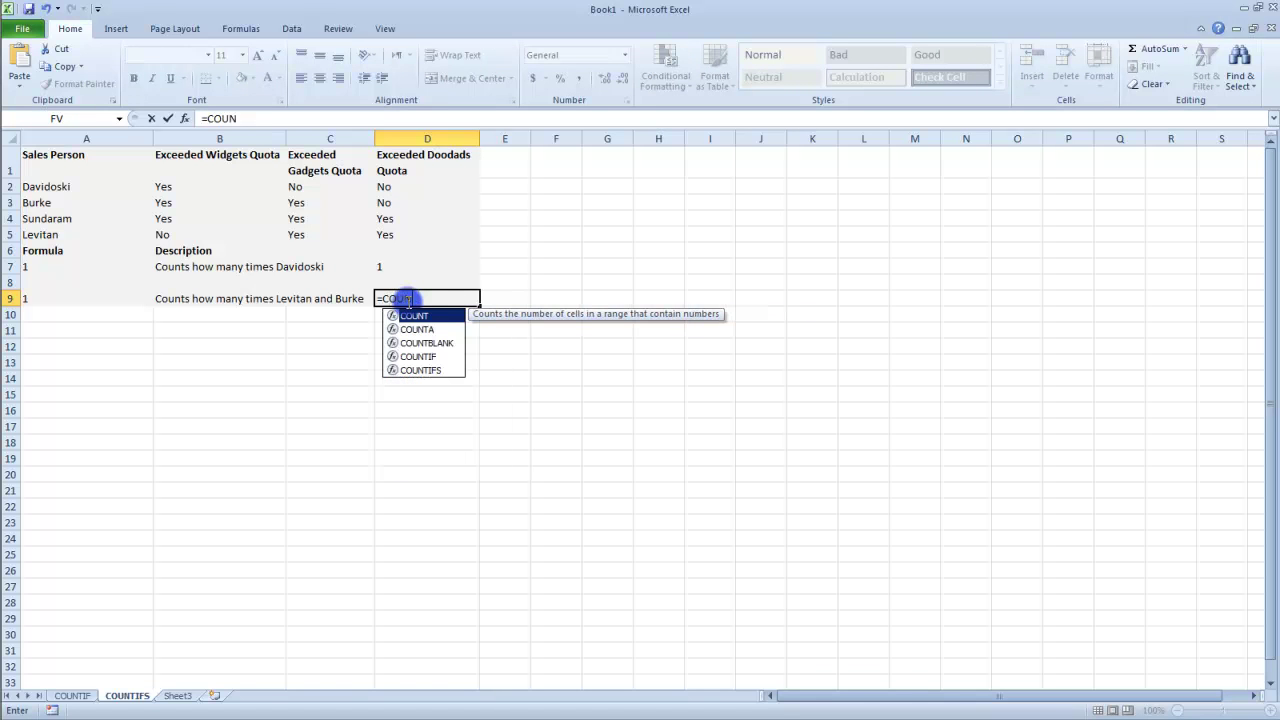
{"action": "type", "text": "TIFS"}
{"action": "key", "text": "ctrl+a"}
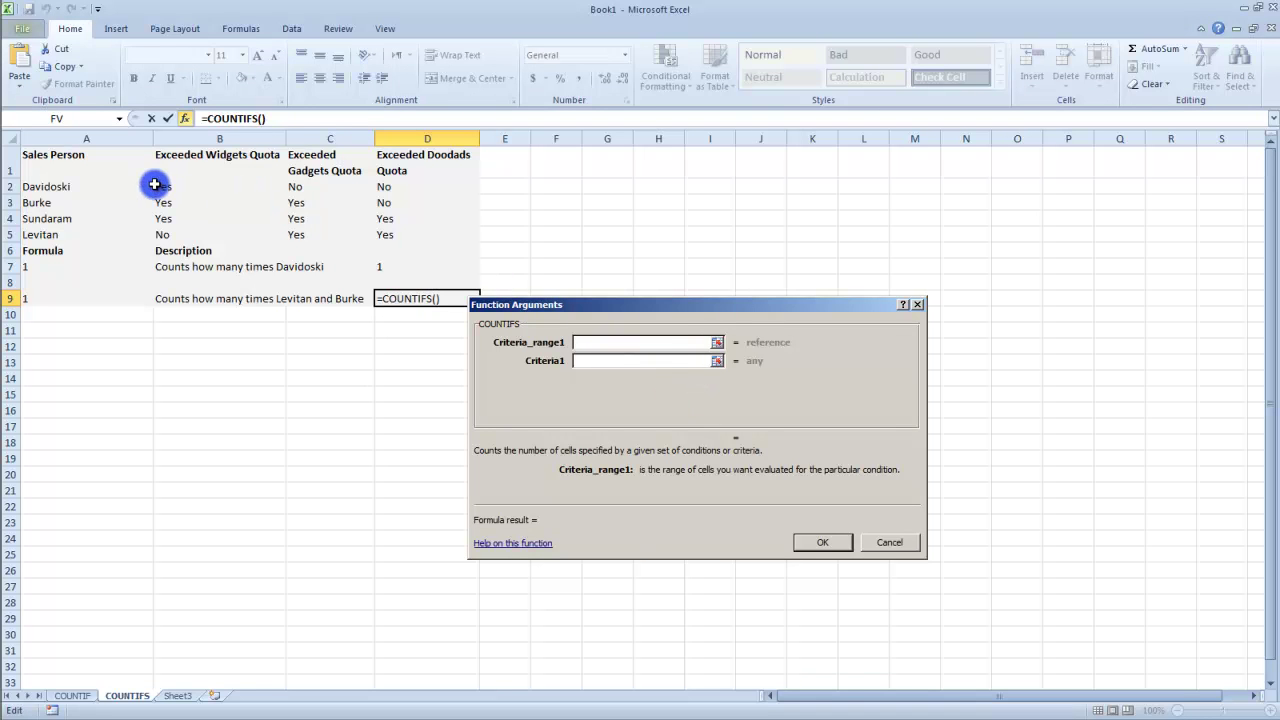
{"action": "left_click_drag", "start_coordinate": [163, 202], "coordinate": [383, 197]}
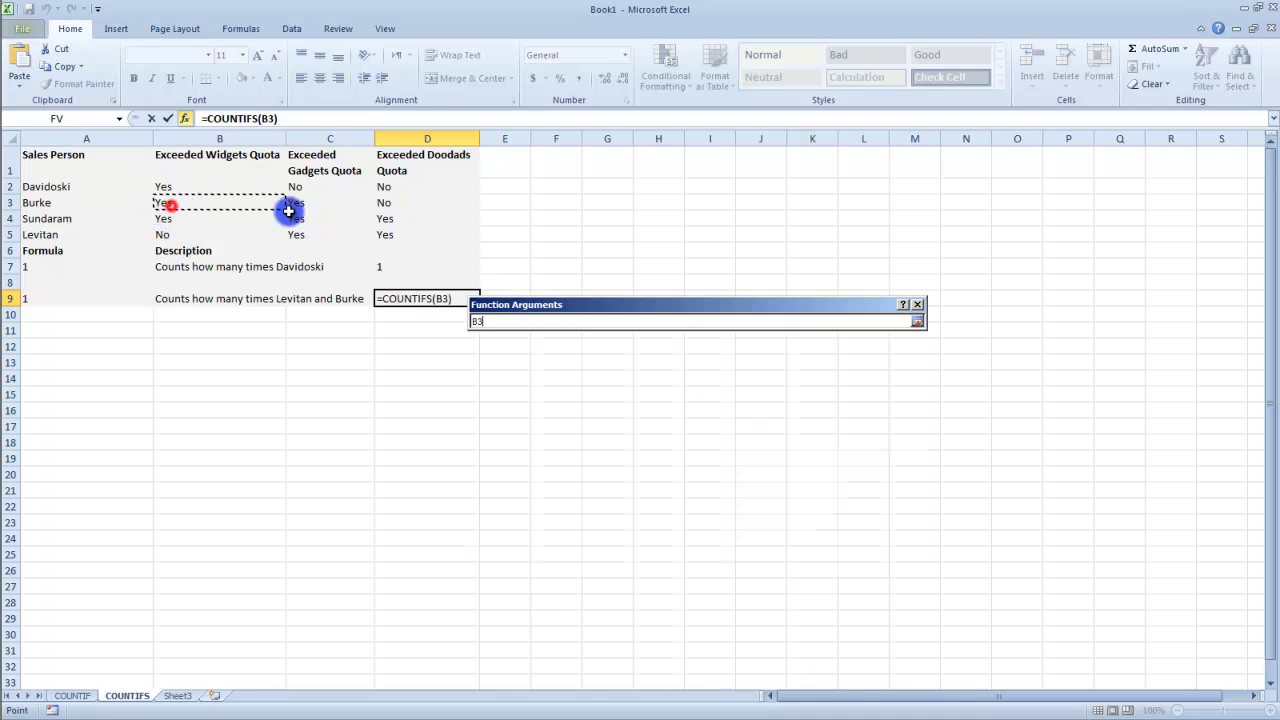
{"action": "left_click", "coordinate": [590, 360]}
{"action": "type", "text": "Yes"}
{"action": "left_click", "coordinate": [642, 380]}
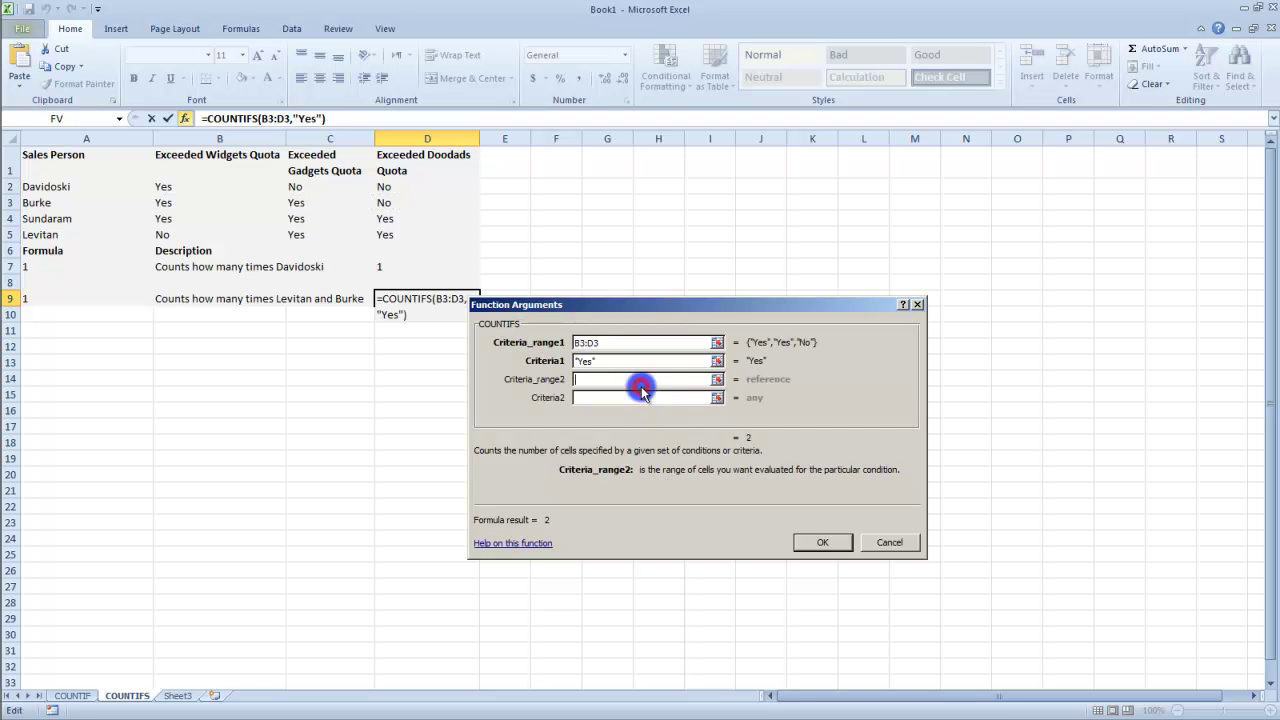
- Add Levitan's range B5:D5 with criterion Yes, confirm, and review the D9 formula
{"action": "left_click_drag", "start_coordinate": [163, 234], "coordinate": [406, 237]}
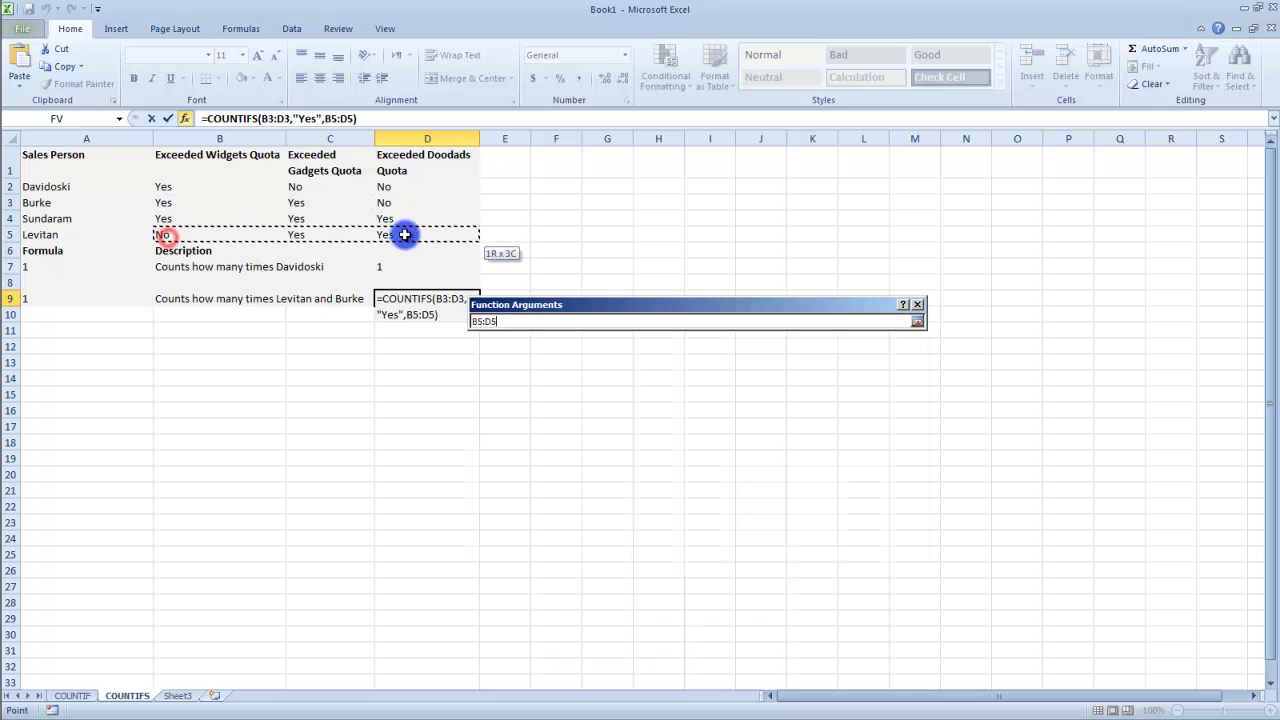
{"action": "left_click", "coordinate": [588, 398]}
{"action": "type", "text": "Yes"}
{"action": "left_click", "coordinate": [809, 543]}
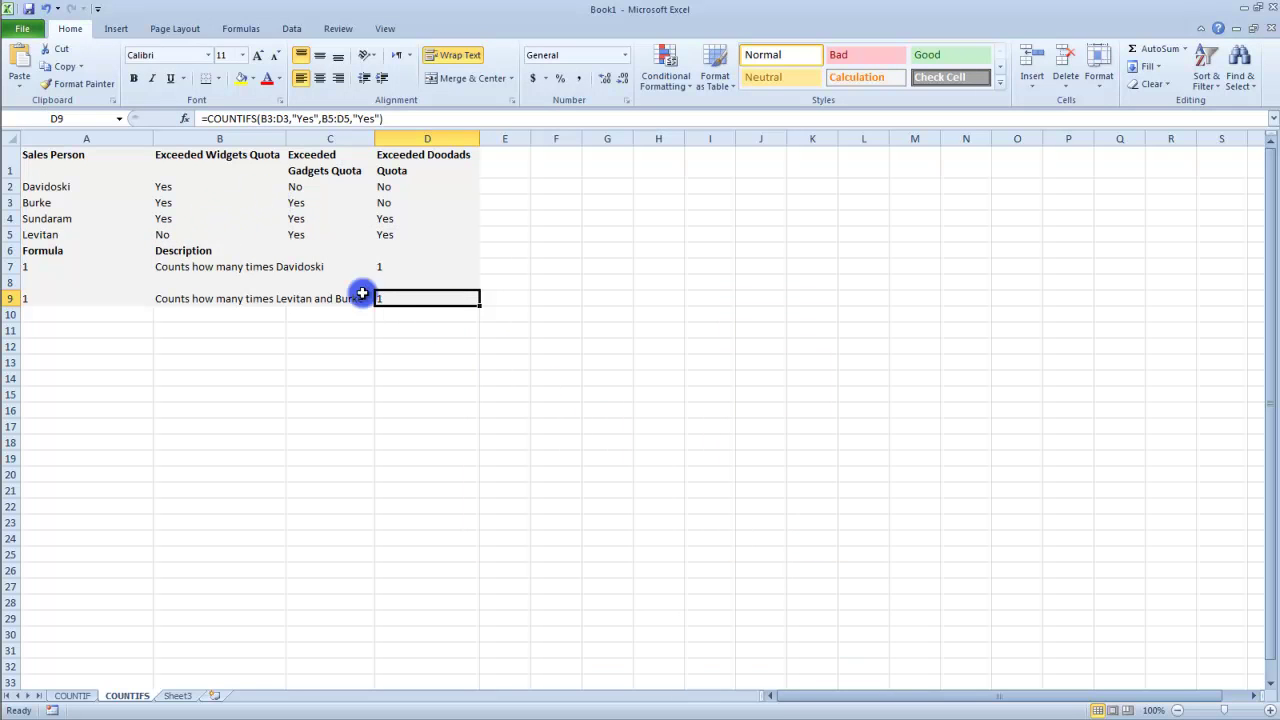
{"action": "double_click", "coordinate": [417, 300]}
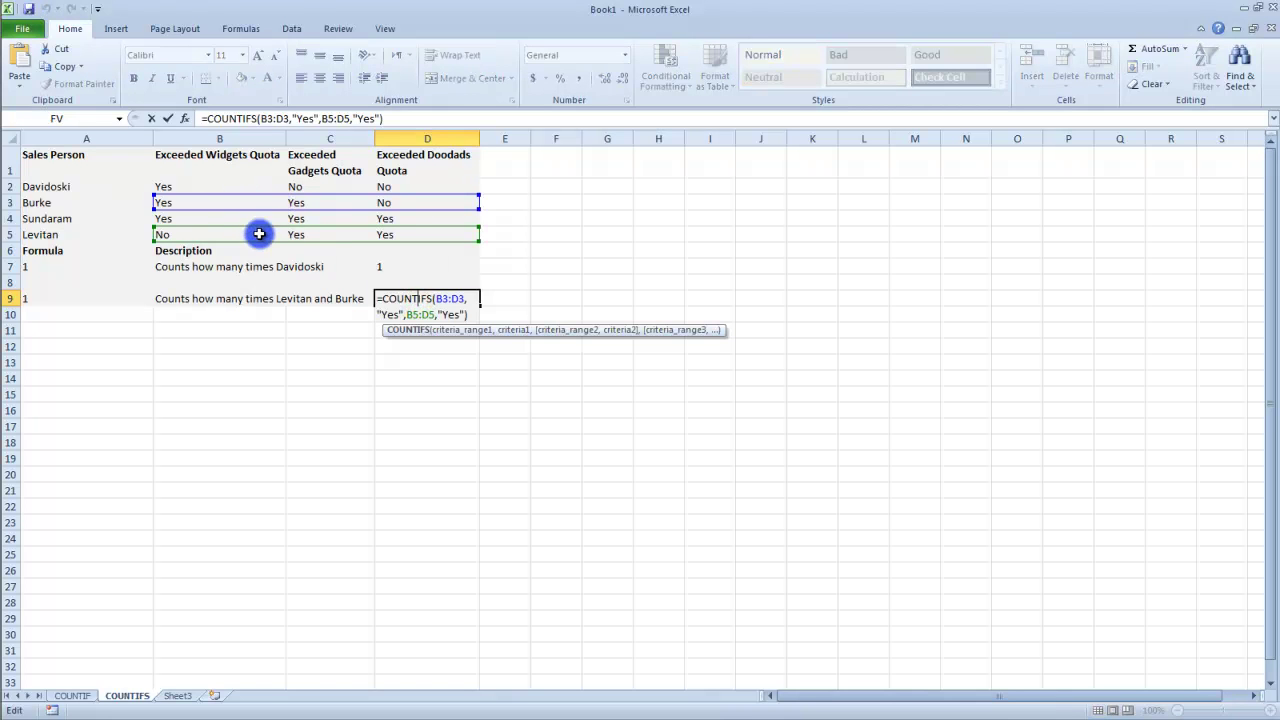